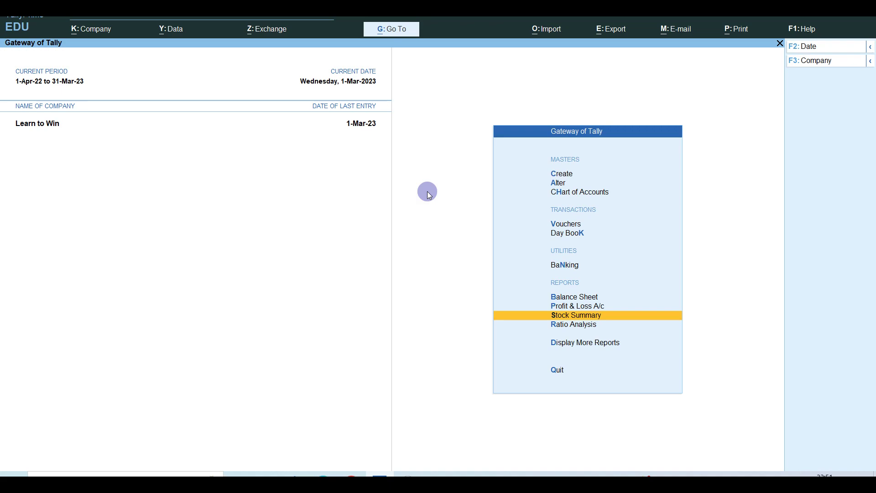
# - Review the March vouchers of the Shirts item in the Stock Summary, including the Commerce Wale credit note
pyautogui.press('Down')
pyautogui.press('Up')
pyautogui.press('Return')
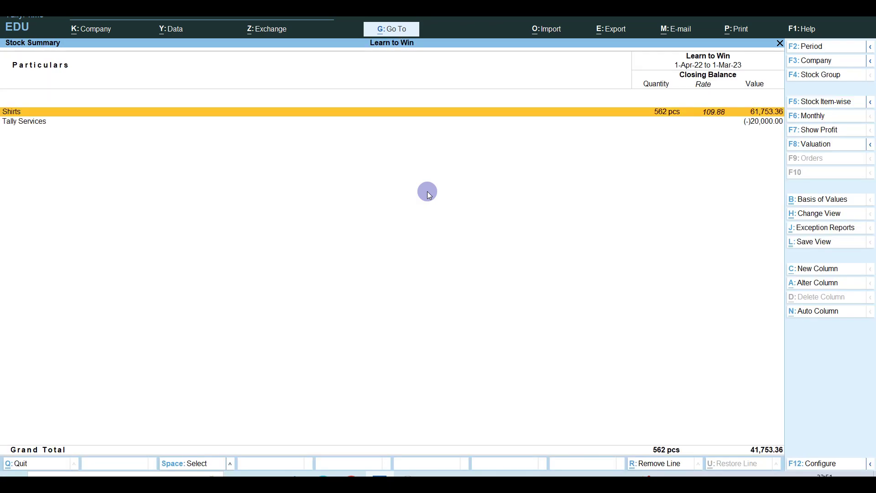
pyautogui.press('Return')
pyautogui.press('Return')
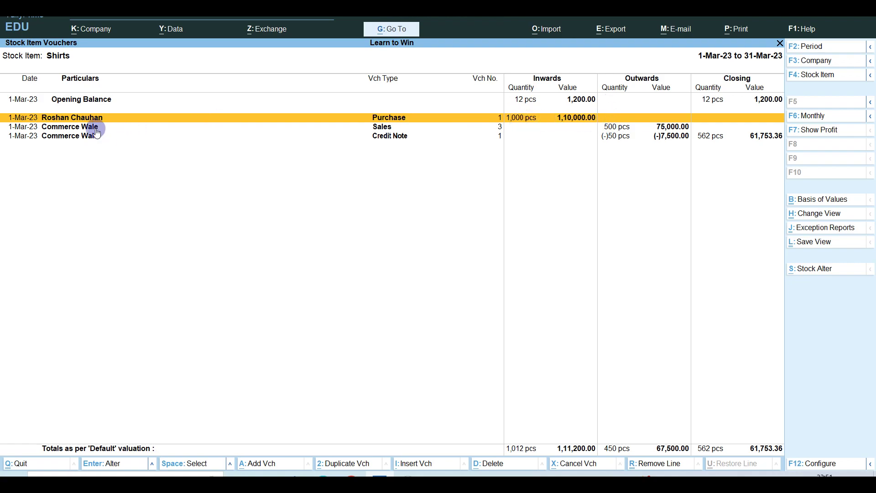
pyautogui.click(624, 137)
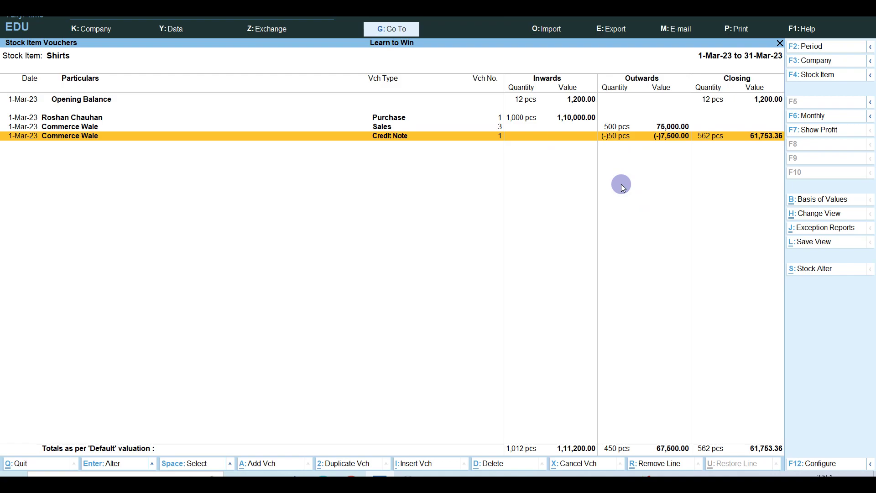
pyautogui.press('Escape')
pyautogui.press('Escape')
pyautogui.press('Escape')
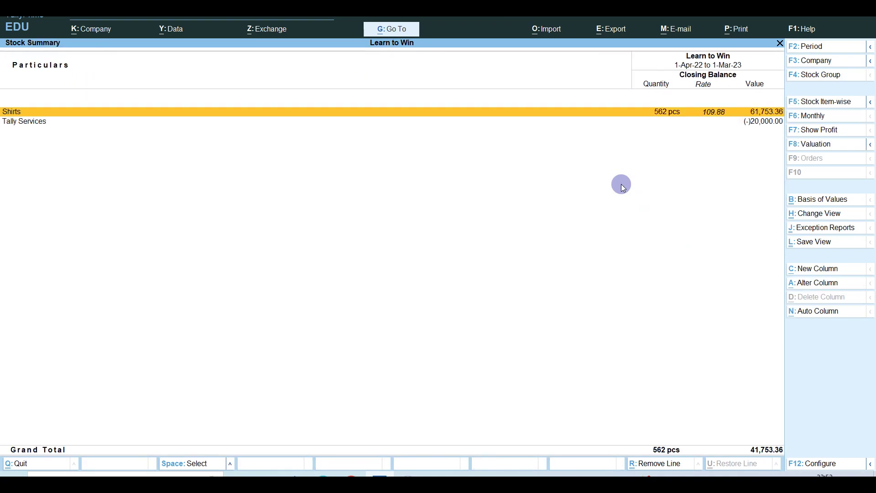
# - Start a new accounting voucher and change its voucher type to Credit Note
pyautogui.press('Up')
pyautogui.press('Up')
pyautogui.press('Up')
pyautogui.press('Up')
pyautogui.press('Up')
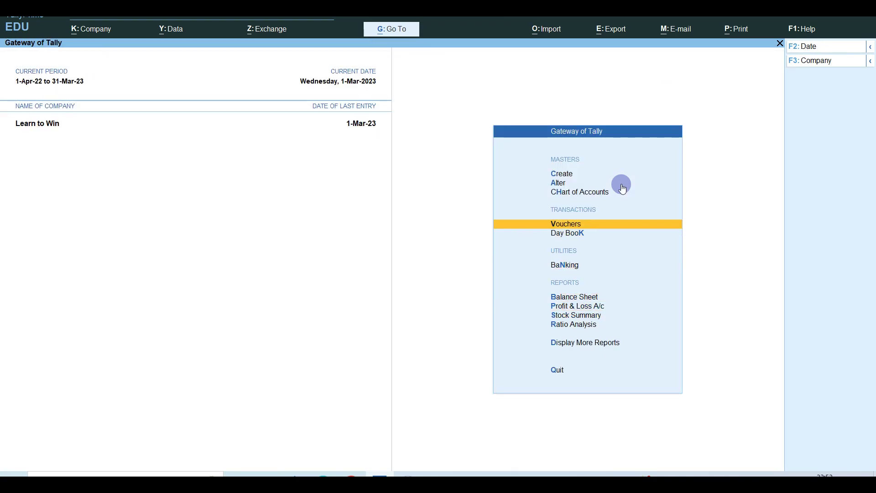
pyautogui.press('Return')
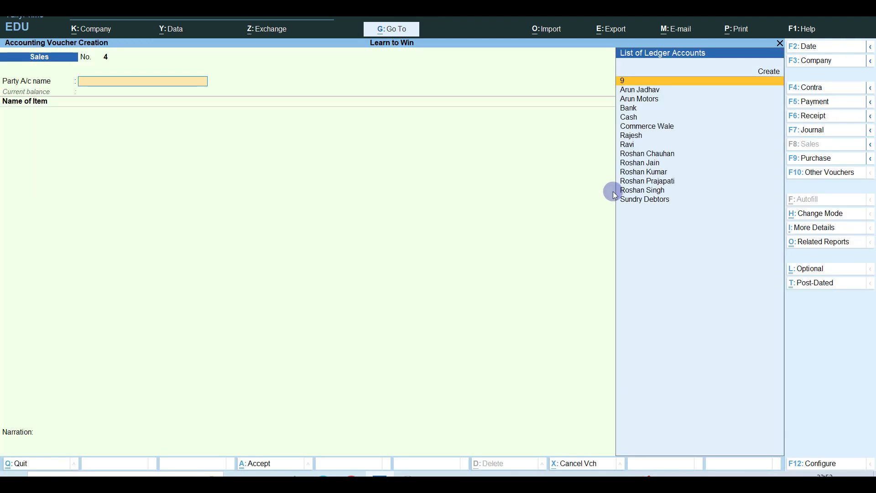
pyautogui.click(820, 178)
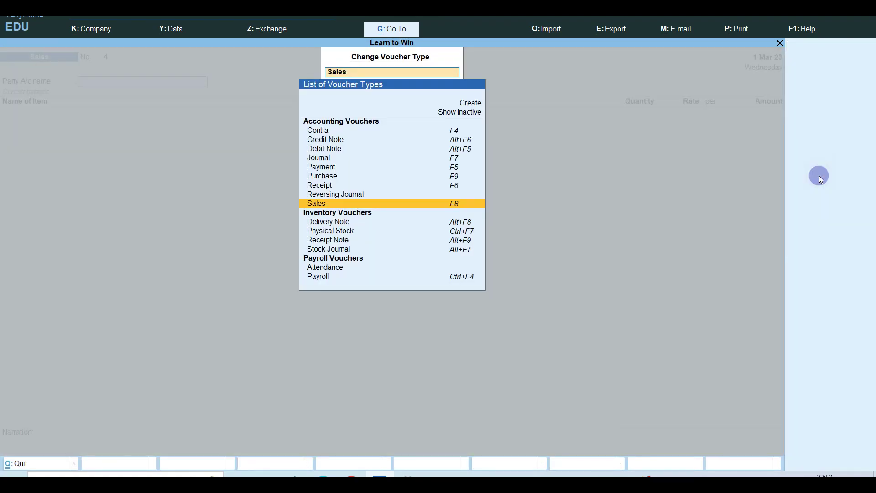
pyautogui.click(333, 141)
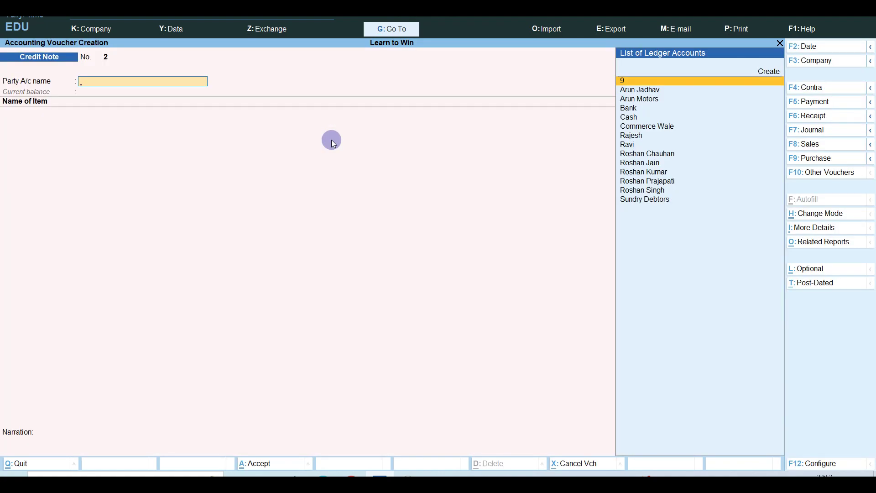
# - Choose Commerce Wale as the party account of the credit note
pyautogui.press('Down')
pyautogui.press('Down')
pyautogui.press('Down')
pyautogui.press('Down')
pyautogui.press('Down')
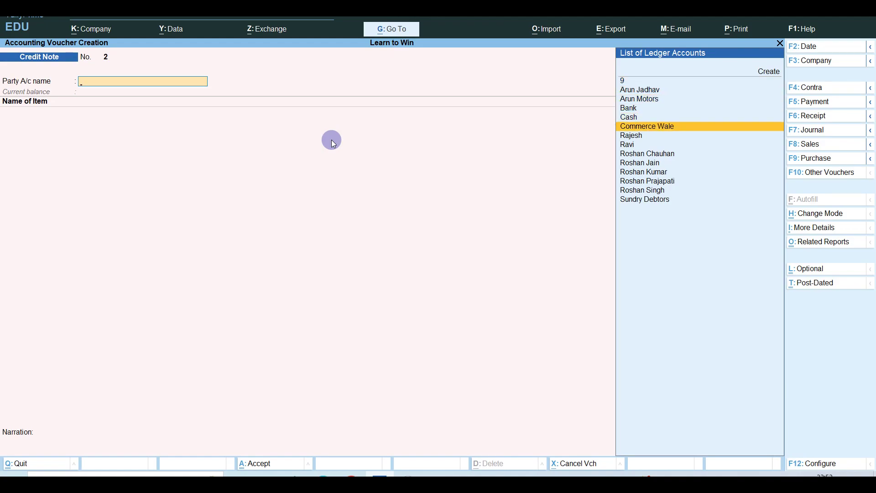
pyautogui.press('Return')
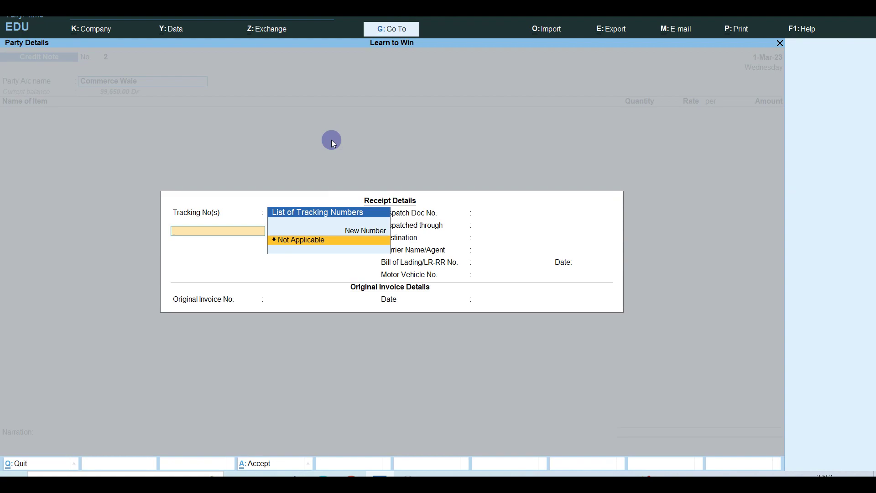
# - Set the receipt tracking number to Not Applicable and leave the dispatch and original invoice details blank
pyautogui.press('Return')
pyautogui.press('Return')
pyautogui.press('Return')
pyautogui.press('Return')
pyautogui.press('Return')
pyautogui.press('Return')
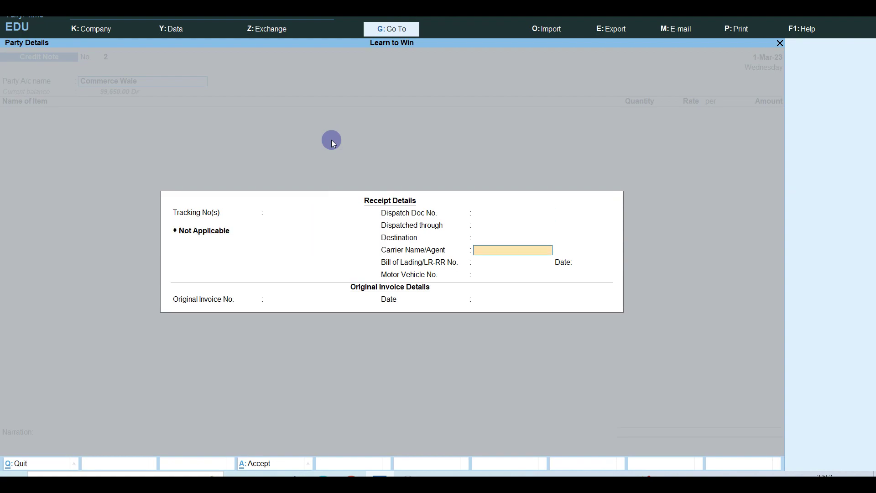
pyautogui.press('Return')
pyautogui.press('Return')
pyautogui.press('Return')
pyautogui.press('Return')
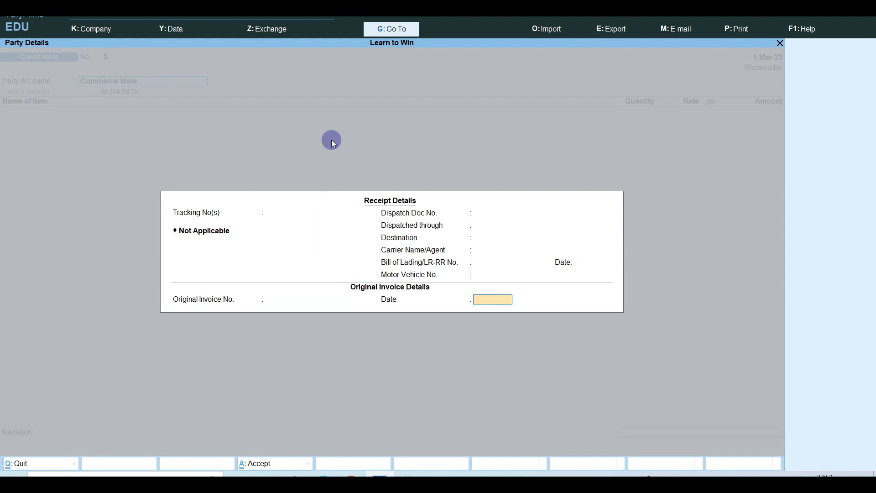
pyautogui.press('Return')
# - Accept the party details with Commerce Wale as buyer and Maharashtra as state and place of supply
pyautogui.press('Return')
pyautogui.press('Return')
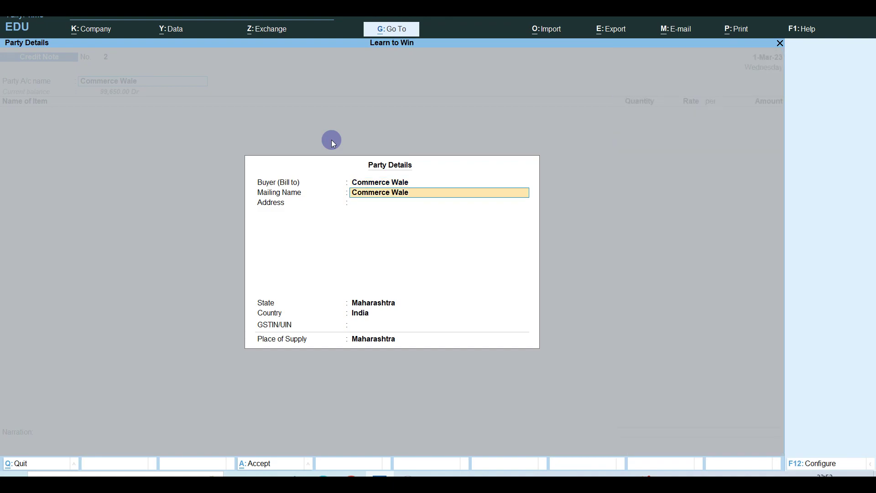
pyautogui.press('Return')
pyautogui.press('Return')
pyautogui.press('Return')
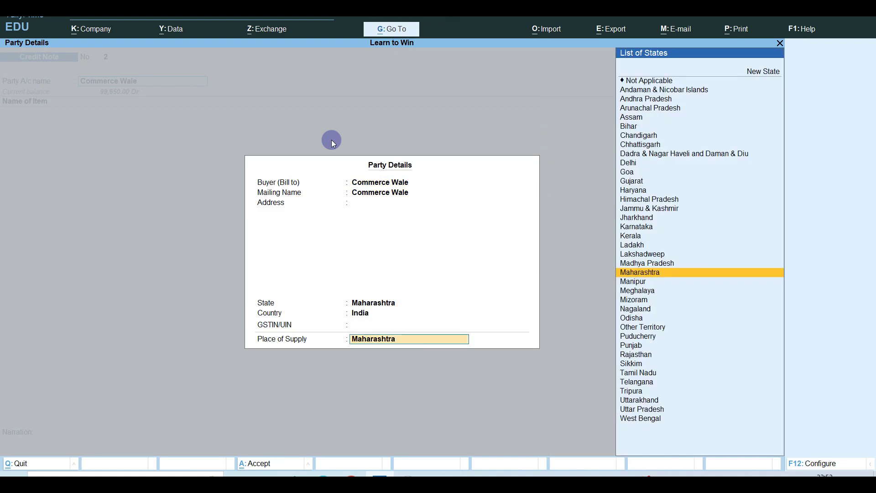
pyautogui.press('Return')
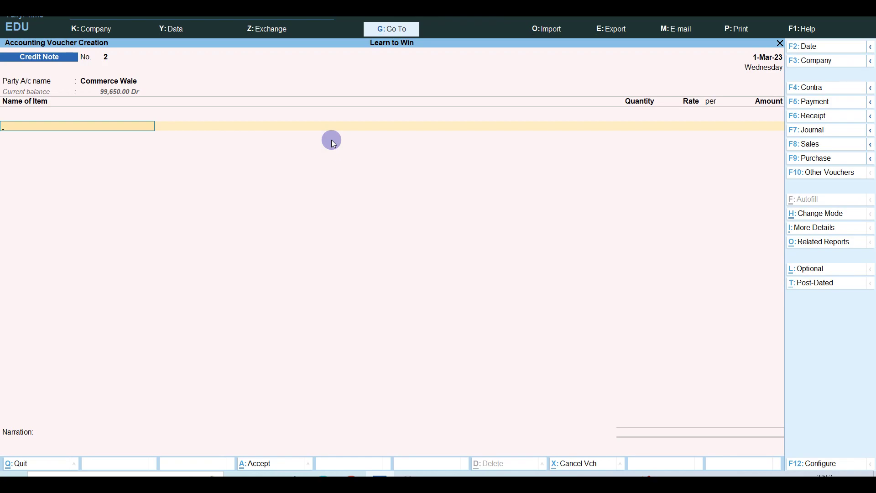
# - Add the Shirts stock item with tracking number Not Applicable, a quantity of 100 pcs and a rate of 150.00
pyautogui.write('Sh')
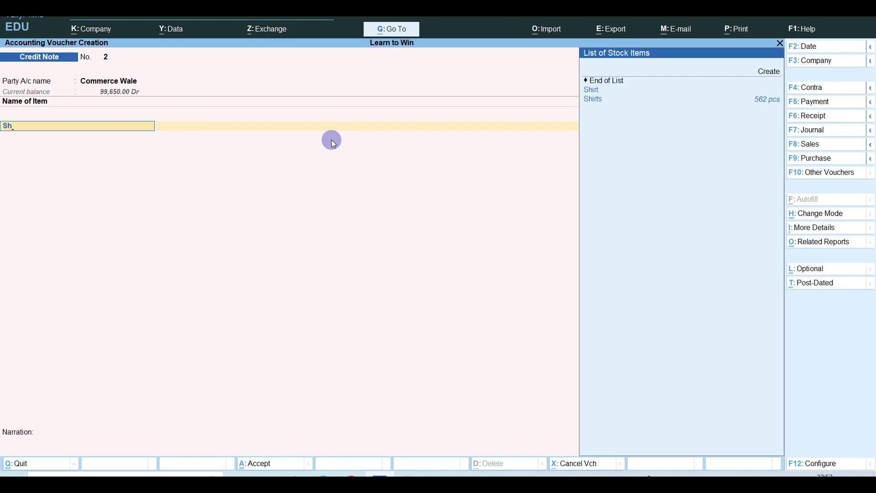
pyautogui.press('Down')
pyautogui.press('Return')
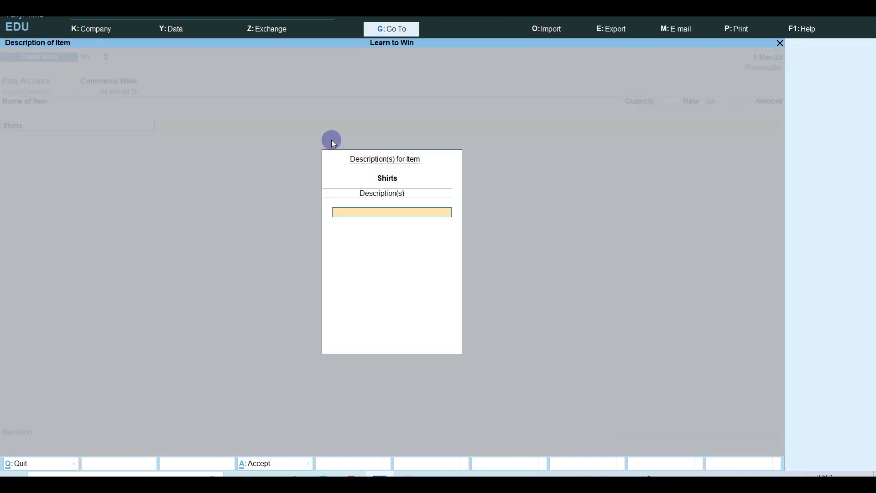
pyautogui.press('Return')
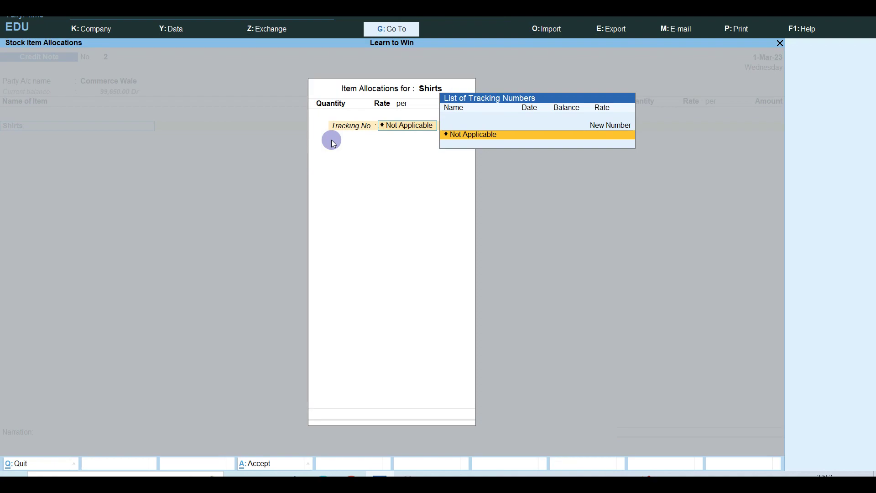
pyautogui.press('Return')
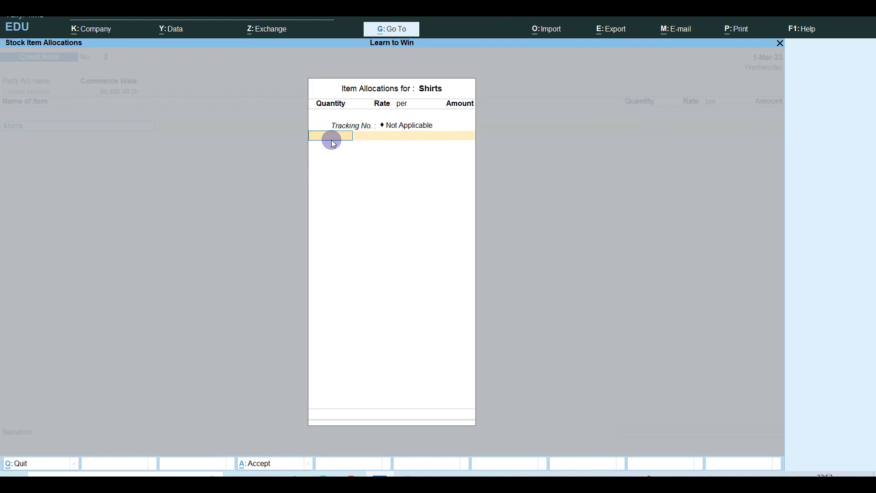
pyautogui.write('100')
pyautogui.press('Return')
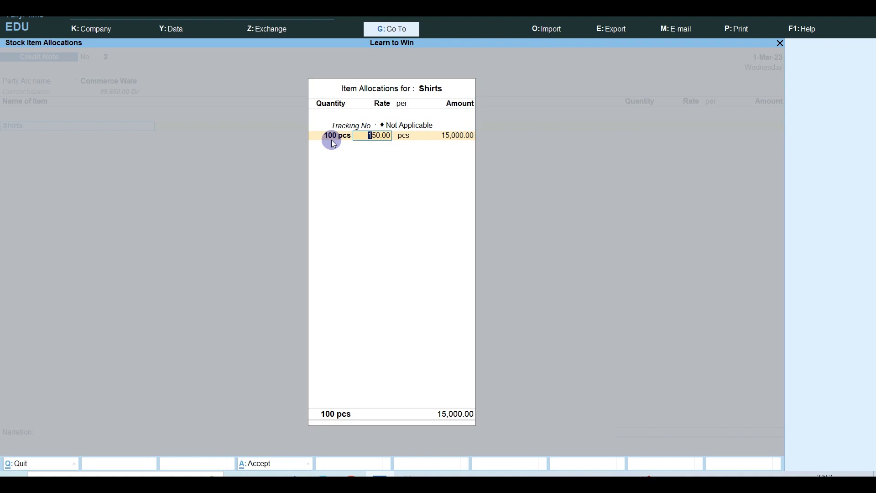
pyautogui.press('Return')
pyautogui.press('Return')
pyautogui.press('Return')
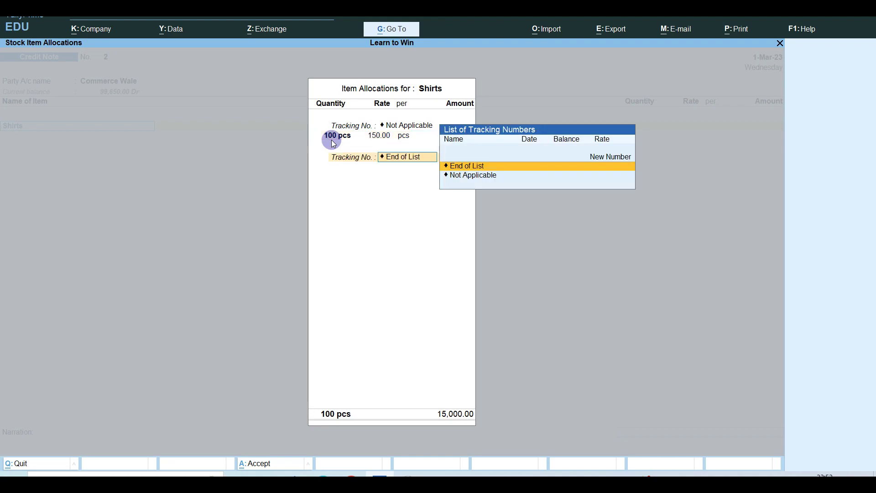
pyautogui.press('Return')
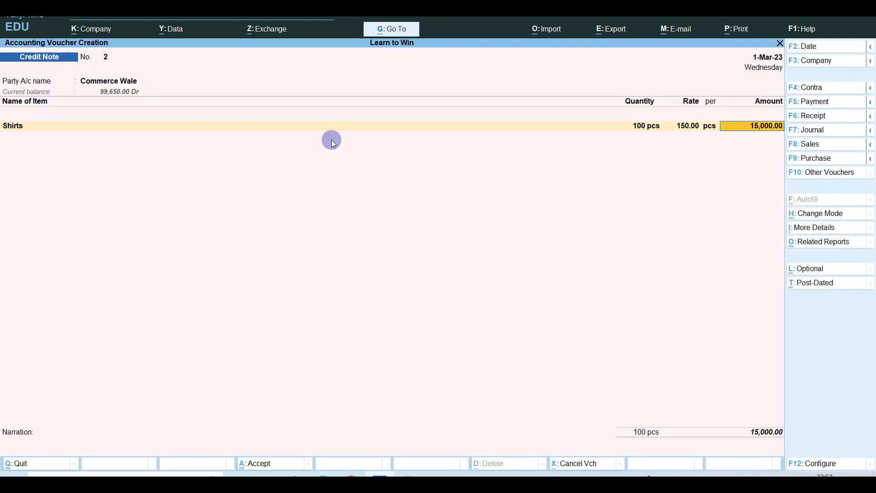
# - Allocate the Shirts amount of 15,000.00 to Sales Account and end the item list
pyautogui.press('Return')
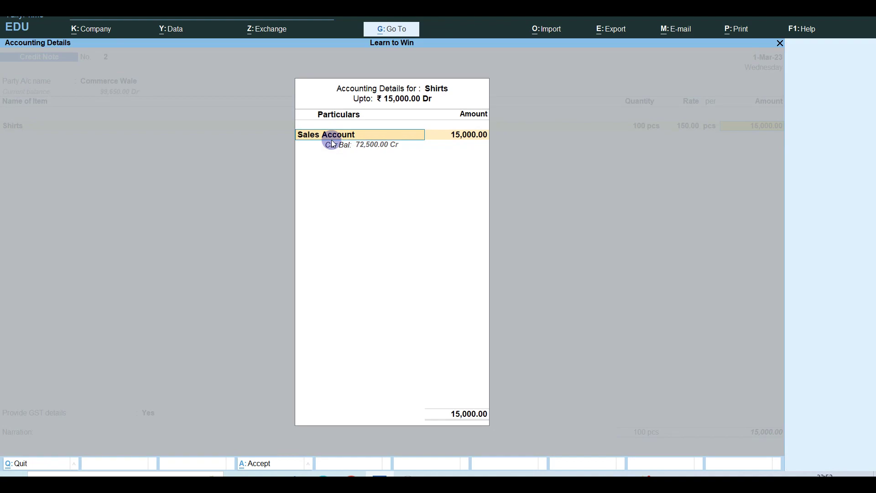
pyautogui.press('Return')
pyautogui.press('Return')
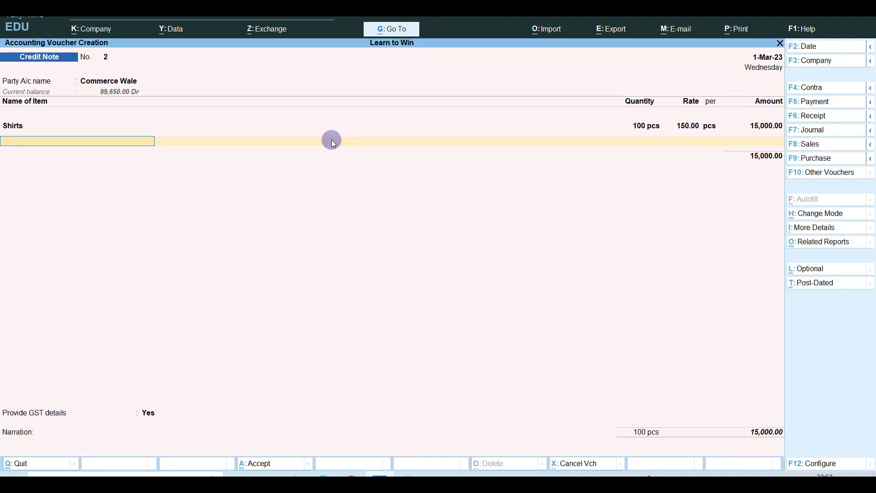
pyautogui.press('Return')
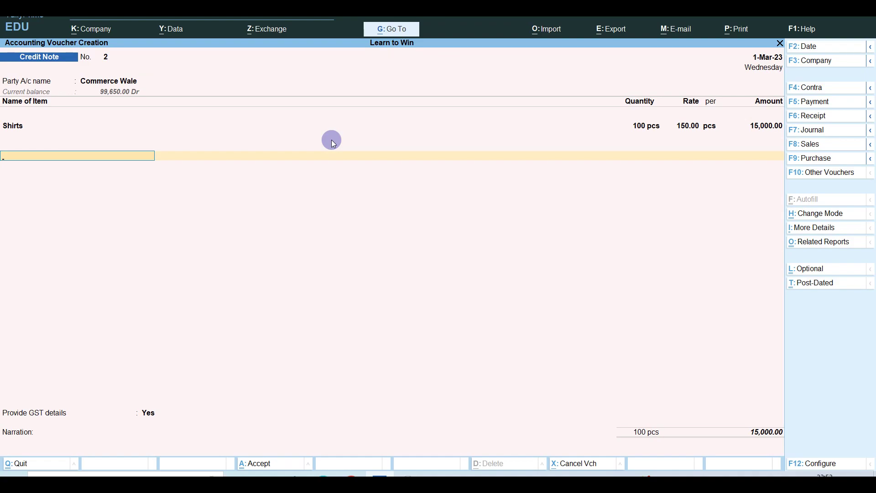
# - Add the Output CGST ledger at 9% with no description
pyautogui.write('Cgs')
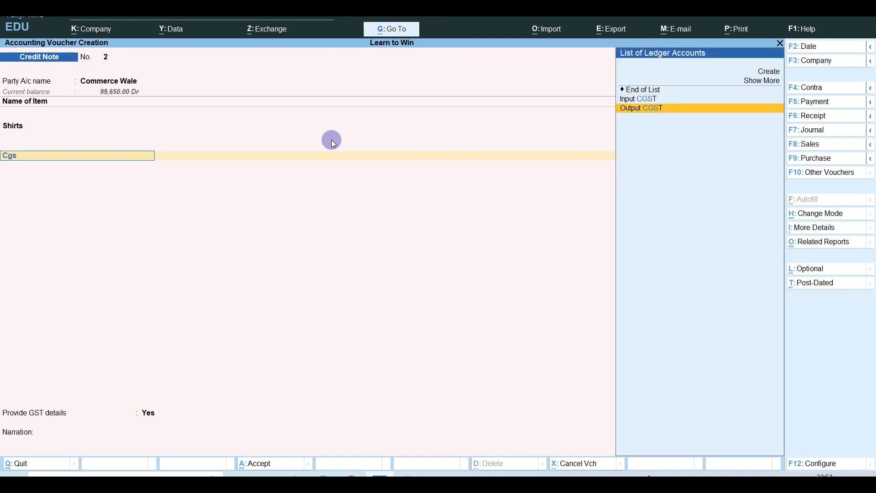
pyautogui.press('Return')
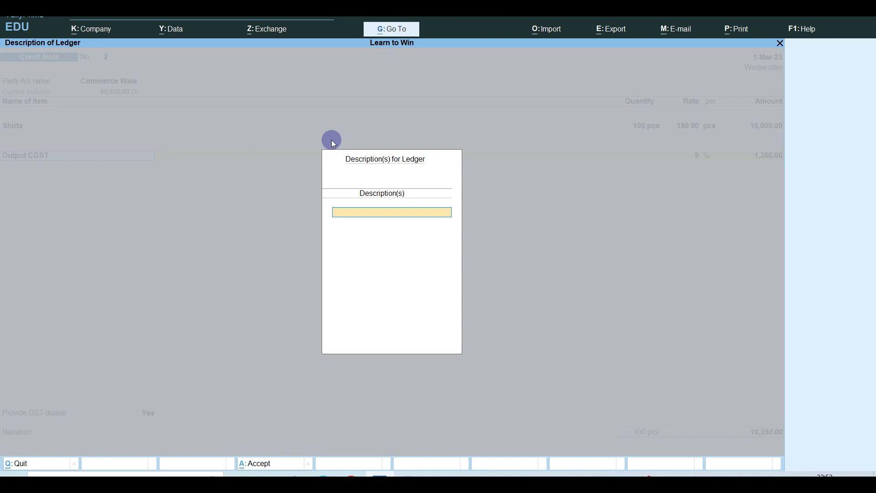
pyautogui.press('Return')
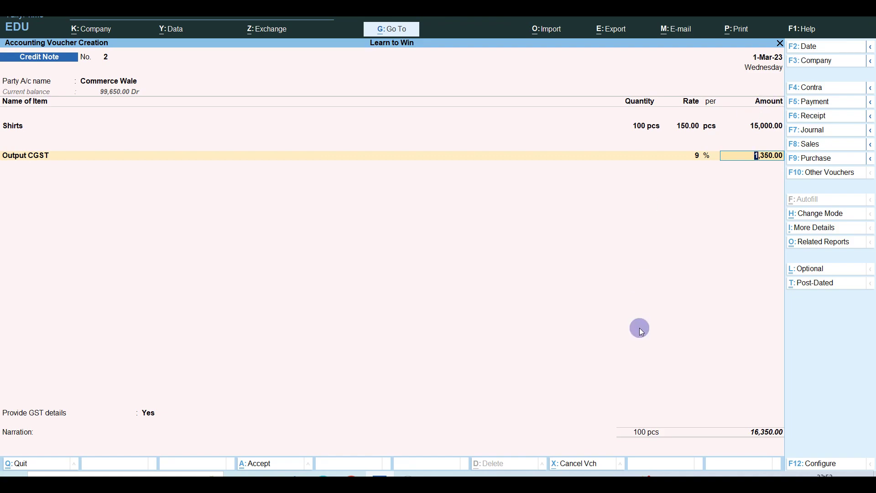
pyautogui.press('Return')
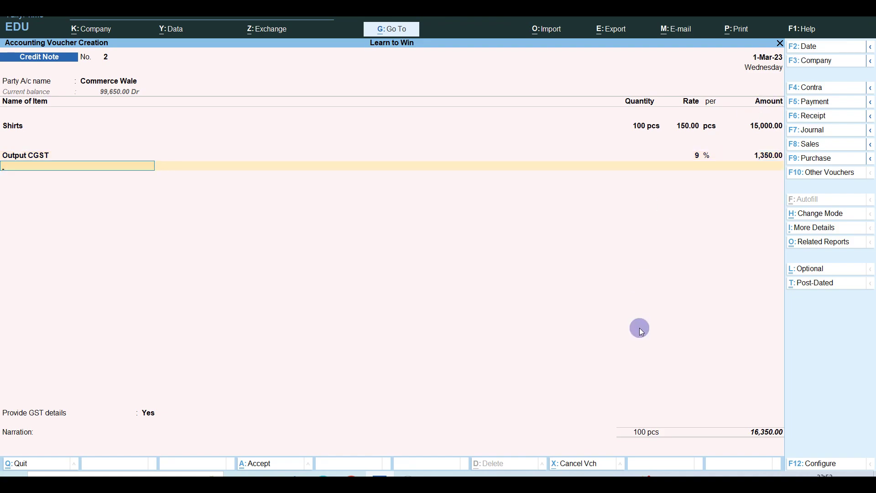
# - Add the Output SGST ledger at 9% and end the ledger list
pyautogui.write('Out')
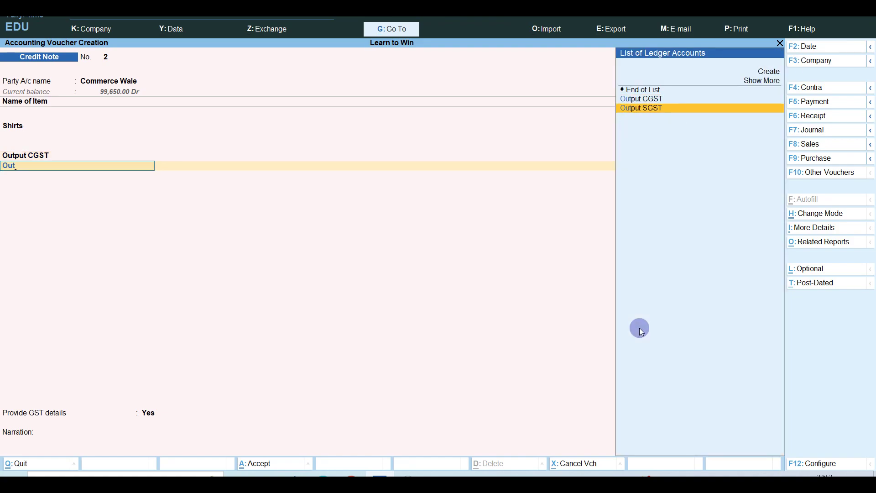
pyautogui.press('Return')
pyautogui.press('Return')
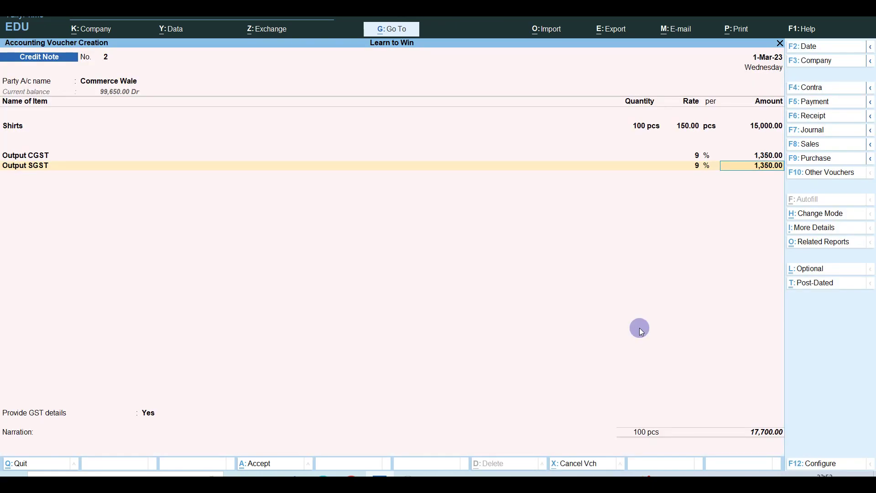
pyautogui.press('Return')
pyautogui.press('Return')
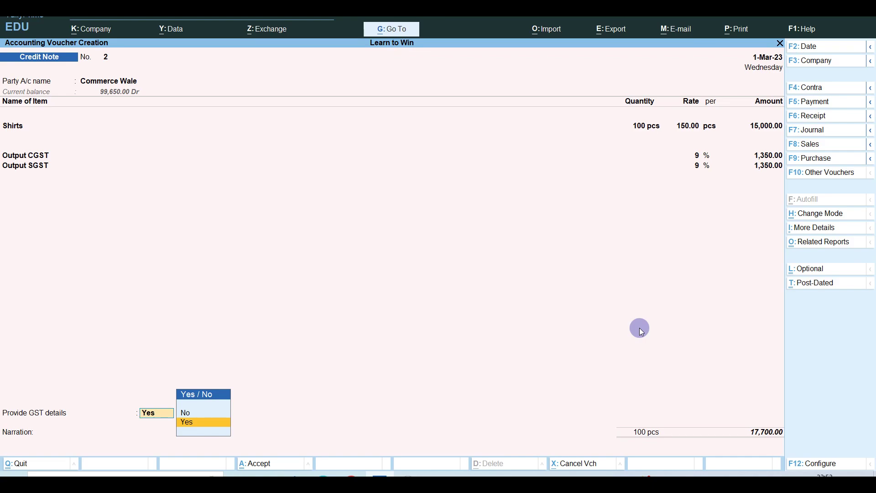
# - Set Provide GST details to No, leave the narration blank and accept the credit note
pyautogui.press('Return')
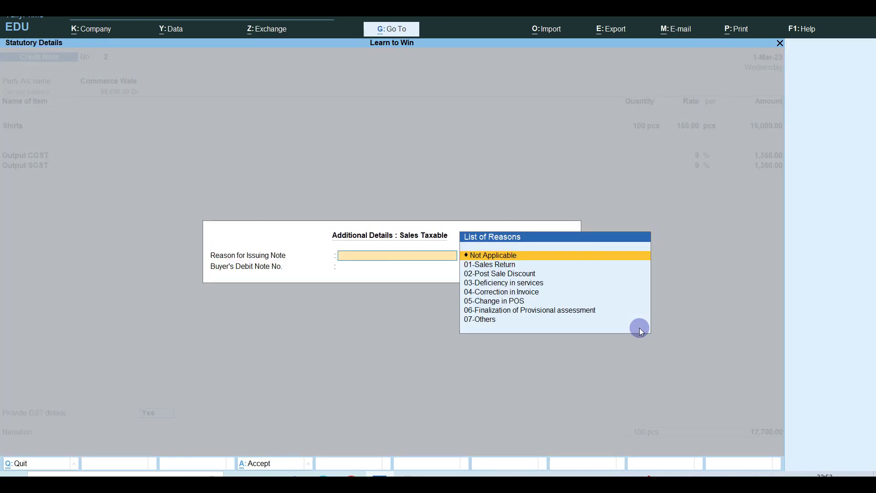
pyautogui.press('Escape')
pyautogui.press('Up')
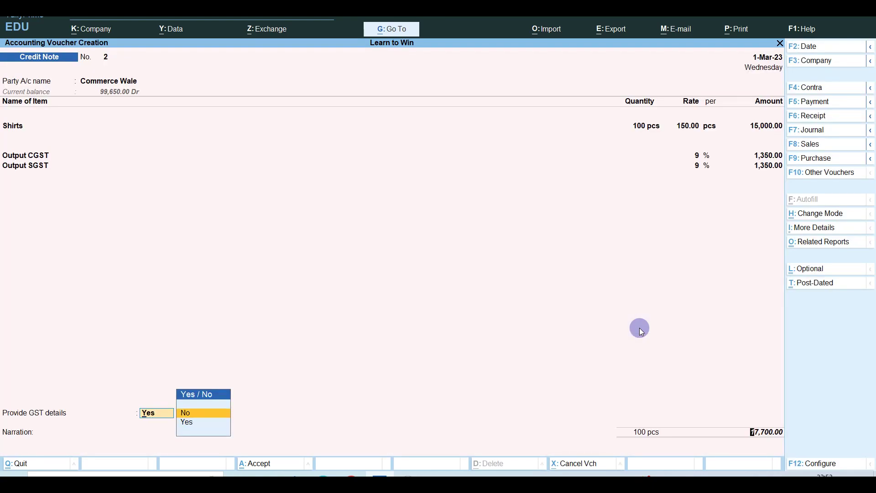
pyautogui.press('Return')
pyautogui.press('Return')
pyautogui.press('Return')
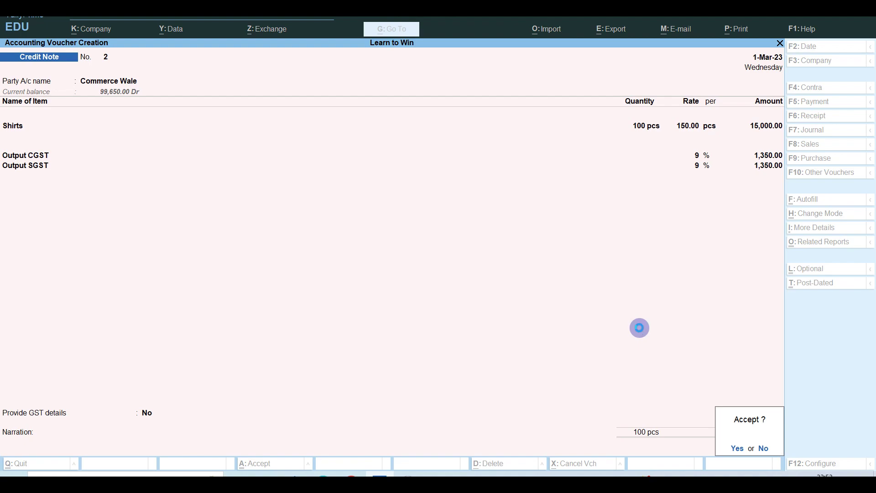
# - Confirm saving the Commerce Wale credit note and return to the Gateway of Tally
pyautogui.press('Return')
pyautogui.press('Escape')
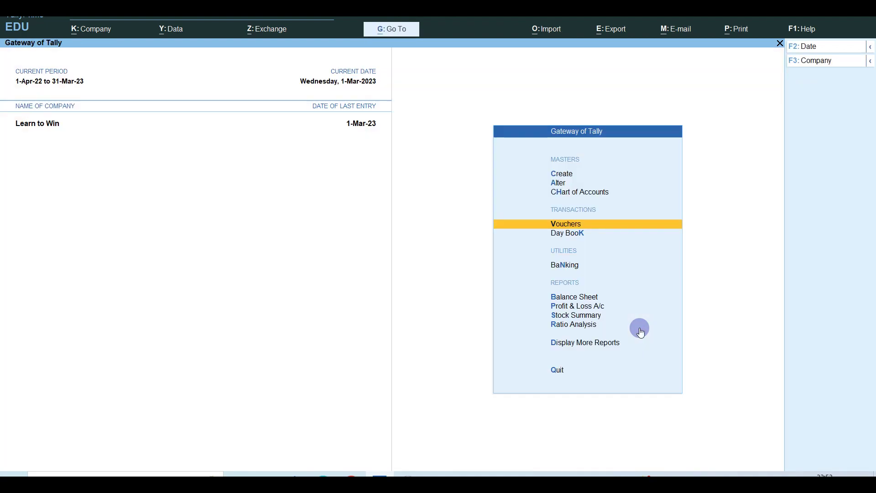
# - Open the Stock Summary report and drill down to the March 2023 stock vouchers of the Shirts item
pyautogui.press('Down')
pyautogui.press('Down')
pyautogui.press('Down')
pyautogui.press('Down')
pyautogui.press('Down')
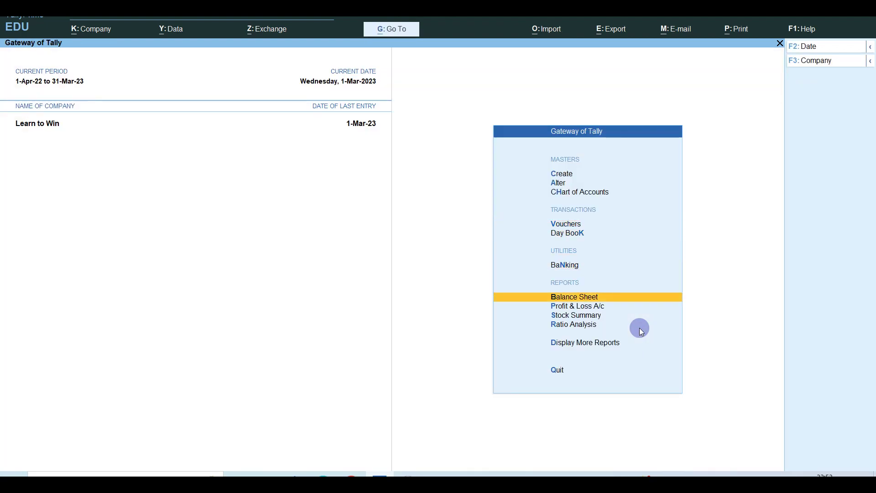
pyautogui.press('Return')
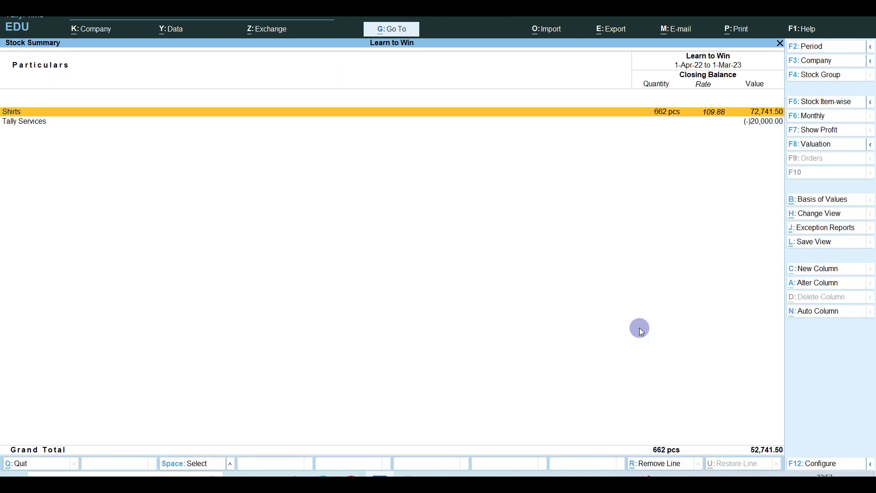
pyautogui.press('Return')
pyautogui.press('Return')
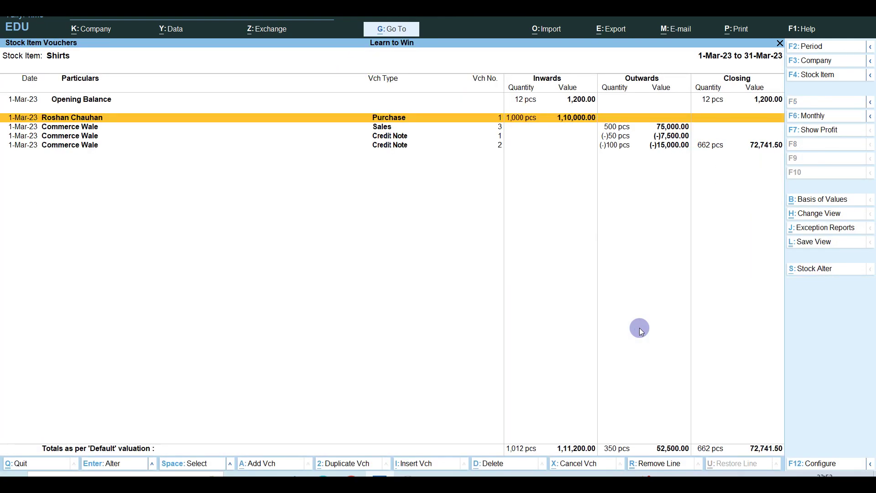
# - Review the Commerce Wale sales and credit note entries for Shirts, ending on credit note no. 2
pyautogui.press('Down')
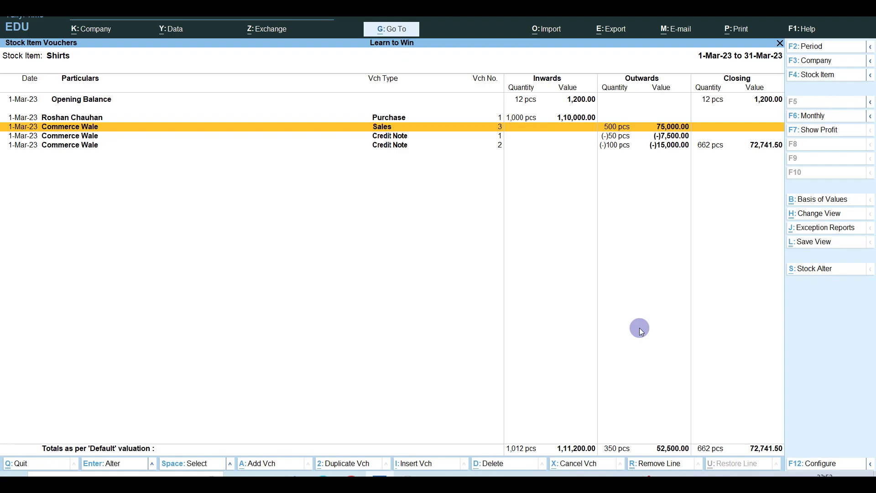
pyautogui.press('Down')
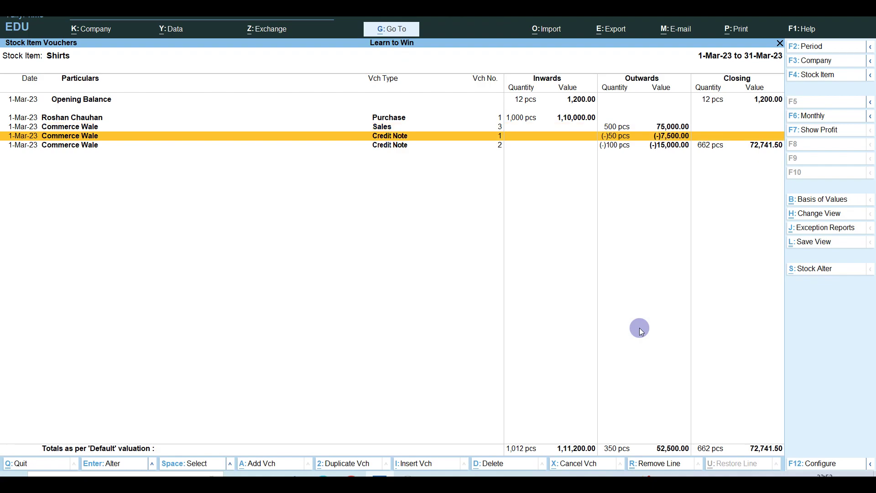
pyautogui.press('Down')
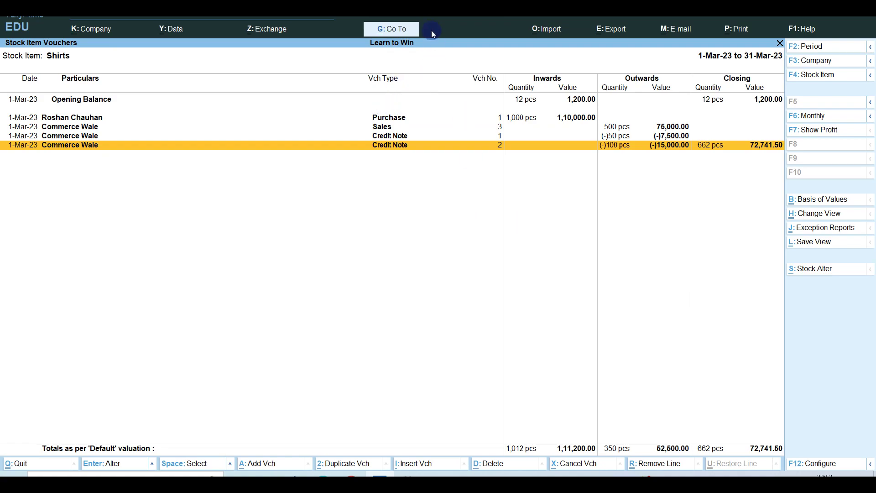
pyautogui.click(391, 65)
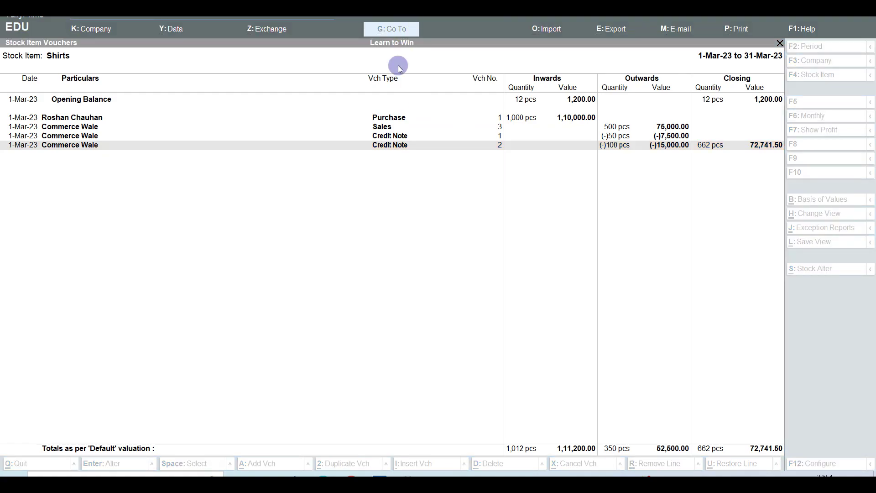
pyautogui.click(466, 245)
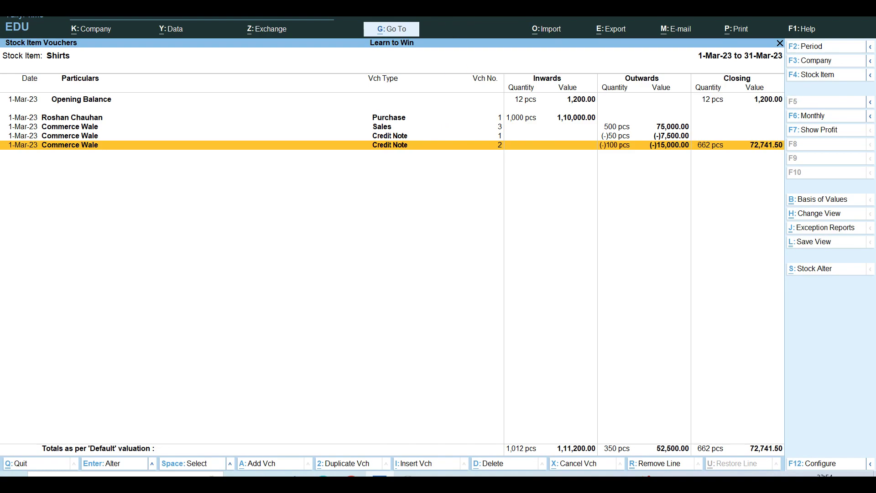
pyautogui.press('Return')
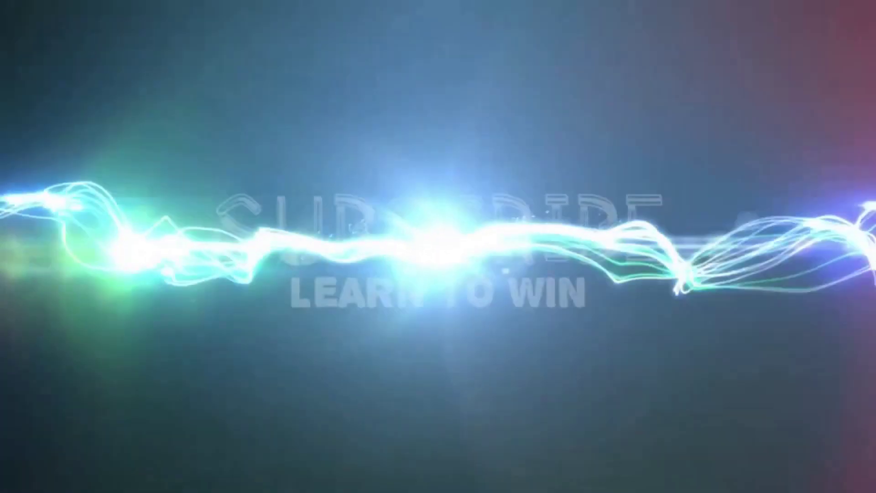